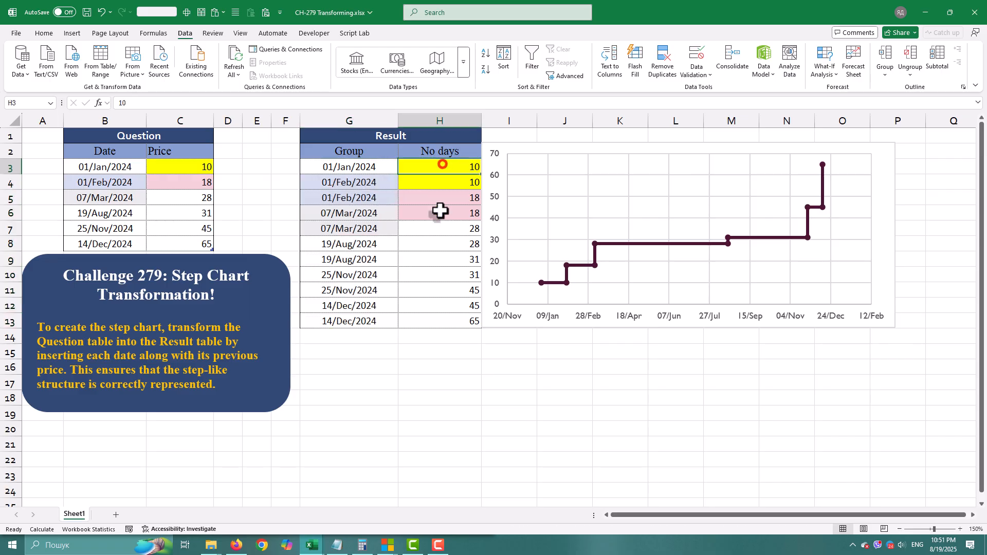
- Examine the data points along the step chart, from the first price level to the last
{"action": "left_click", "coordinate": [541, 283]}
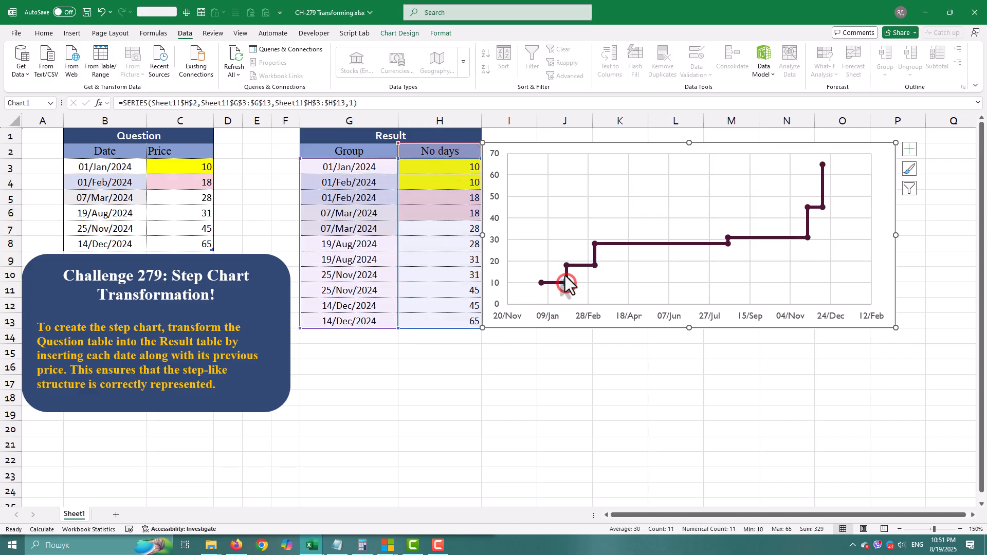
{"action": "left_click", "coordinate": [594, 245]}
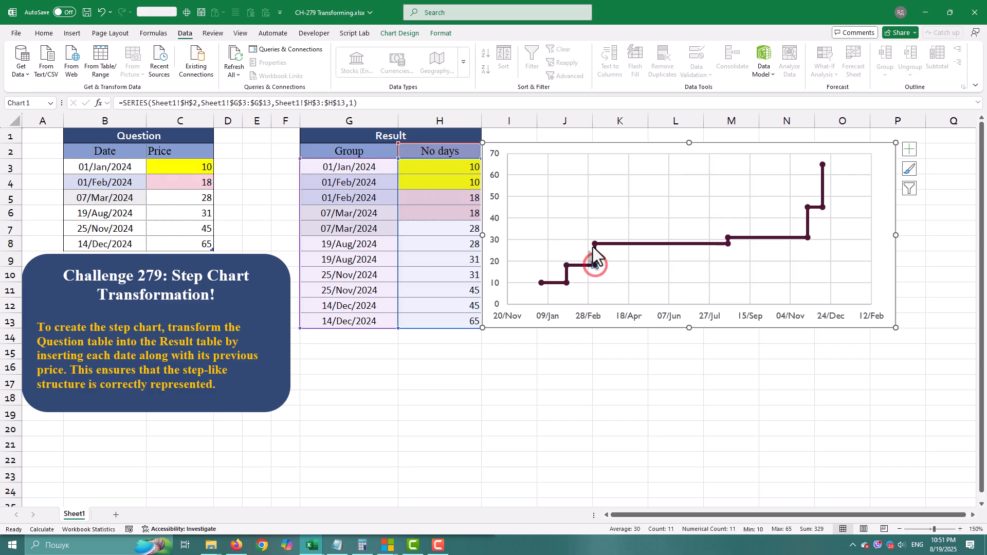
{"action": "left_click", "coordinate": [727, 243]}
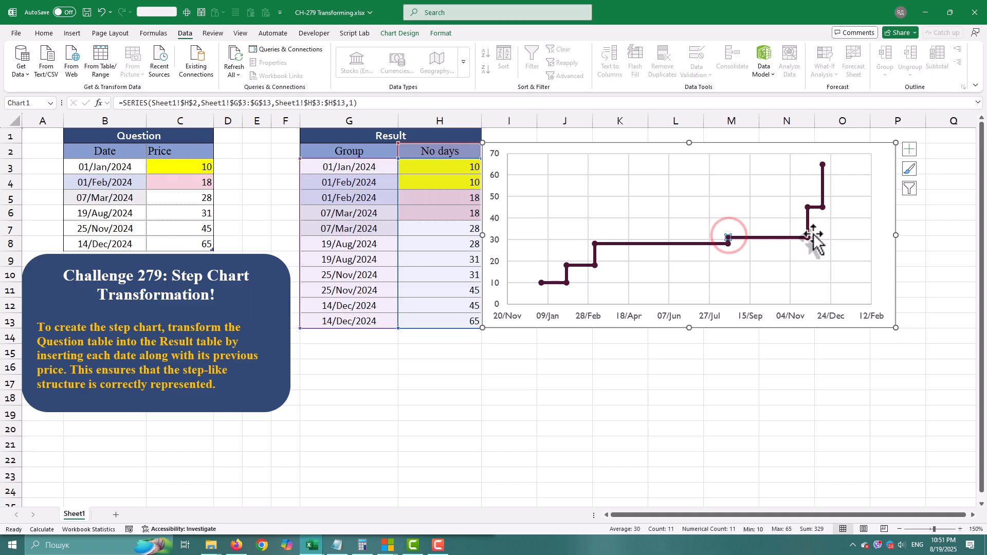
{"action": "left_click", "coordinate": [808, 237]}
{"action": "left_click", "coordinate": [808, 207]}
{"action": "left_click", "coordinate": [823, 207]}
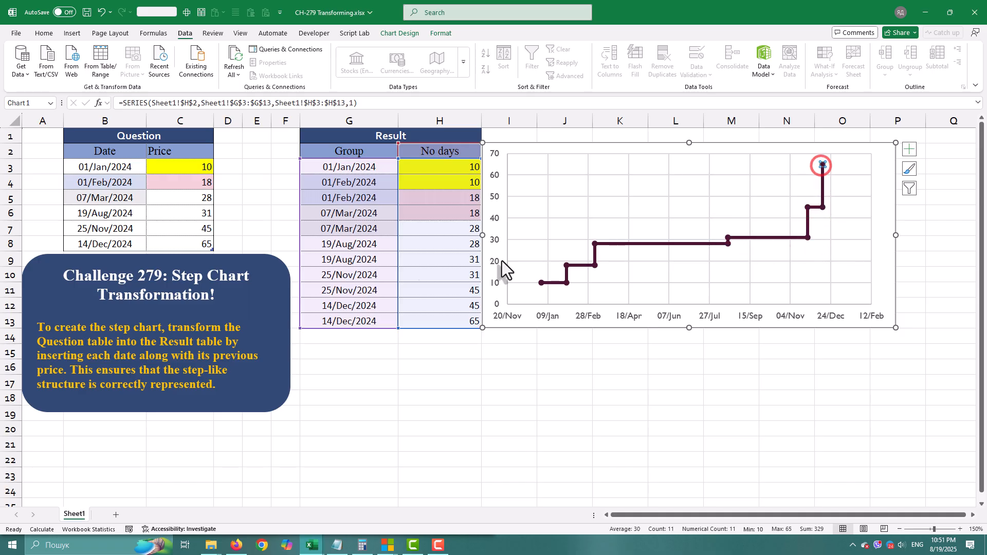
{"action": "left_click", "coordinate": [391, 345]}
- Load the Question table with the Date and Price columns into the Power Query Editor
{"action": "left_click", "coordinate": [147, 207]}
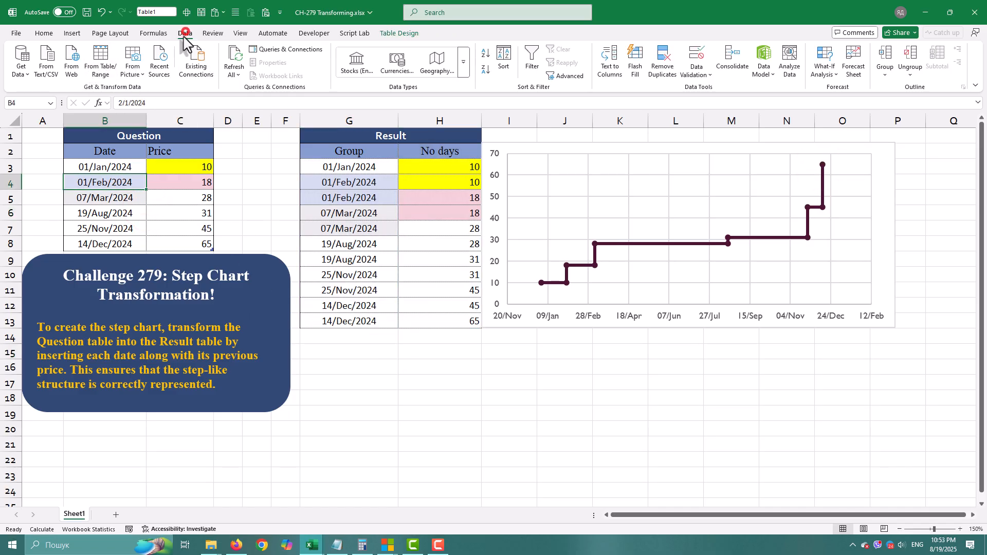
{"action": "left_click", "coordinate": [185, 33]}
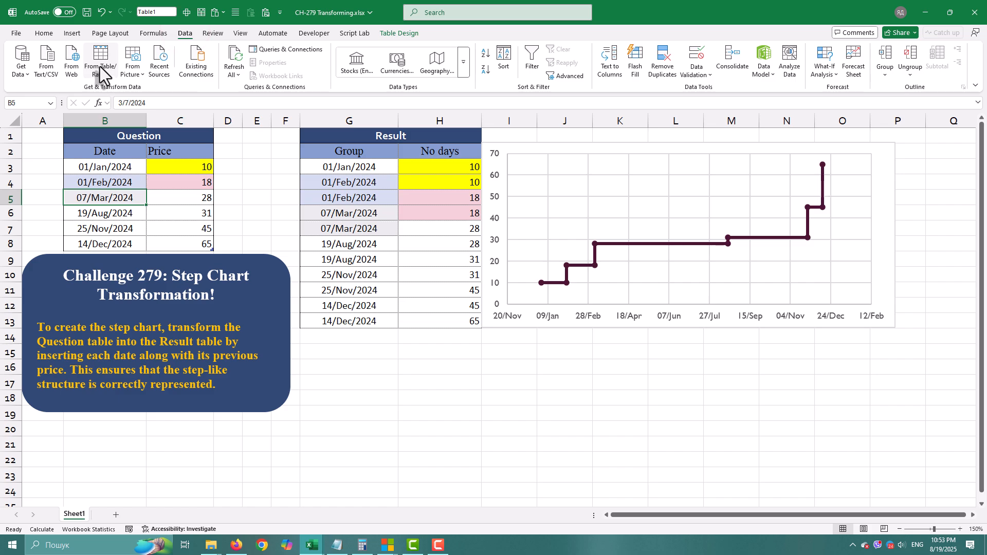
{"action": "left_click", "coordinate": [100, 66]}
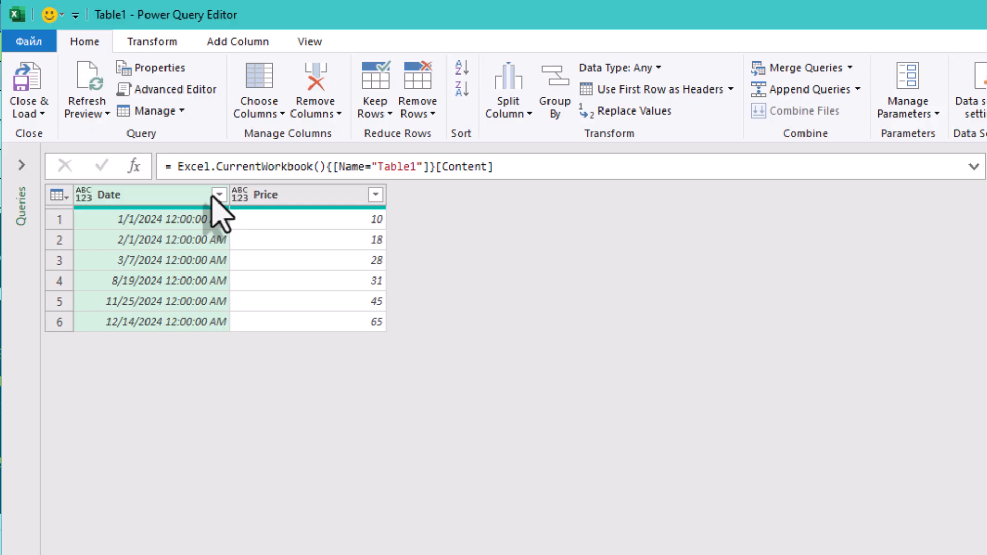
- Start a new custom column in the query and name it "No days"
{"action": "left_click", "coordinate": [224, 42]}
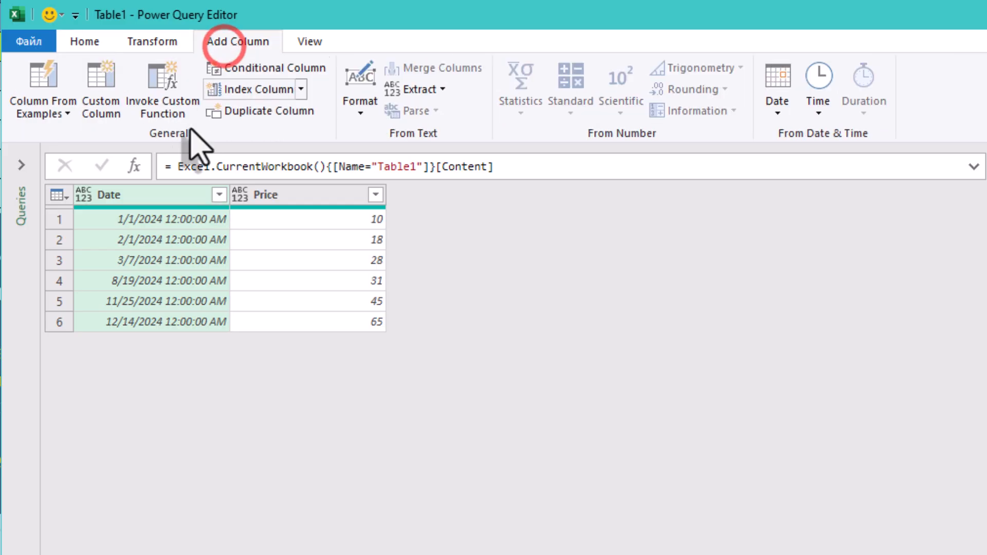
{"action": "left_click", "coordinate": [104, 106]}
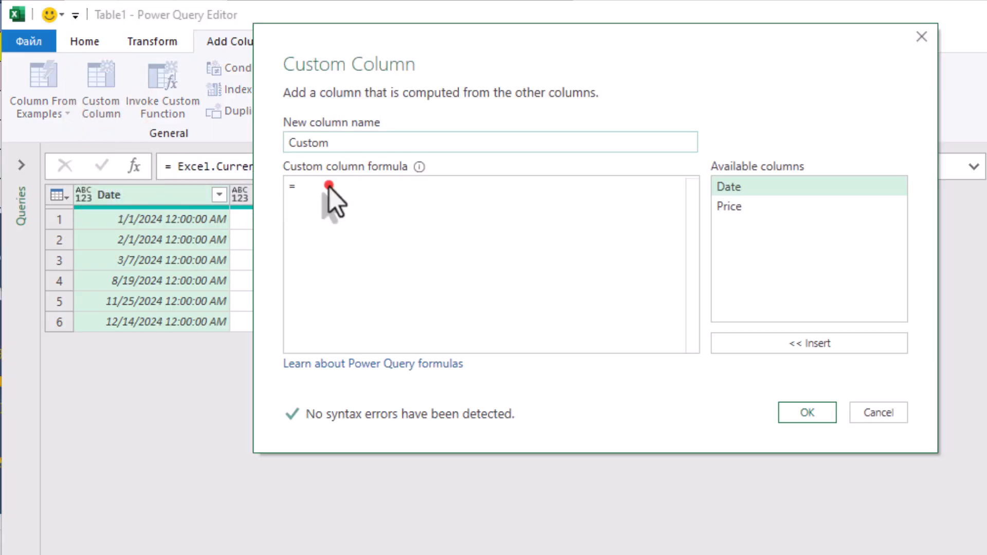
{"action": "double_click", "coordinate": [341, 141]}
{"action": "type", "text": "No days"}
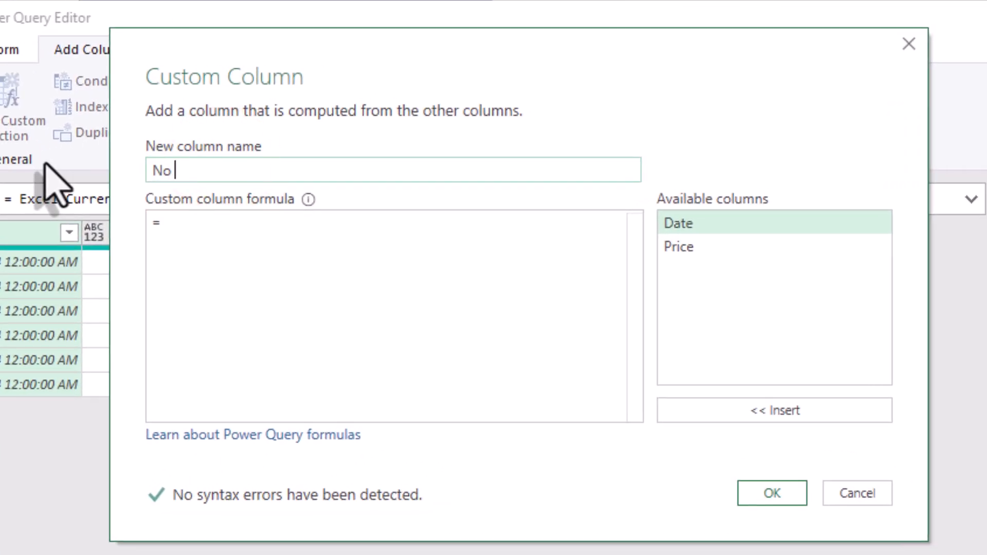
- Give the custom column the formula Table.SelectRows(Source,(x)=> x[Date] <= [Date])[Price] and create it
{"action": "left_click", "coordinate": [257, 249]}
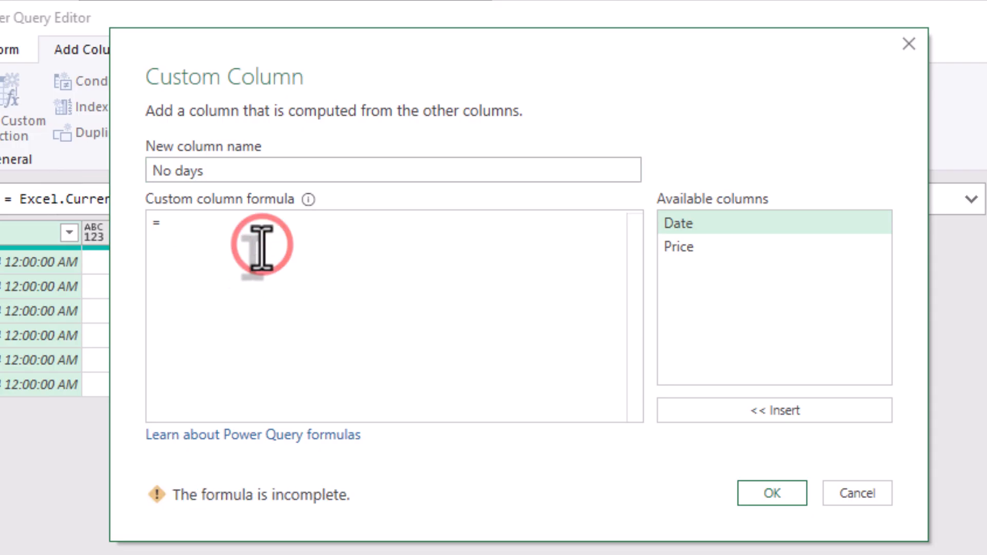
{"action": "type", "text": "Table.S"}
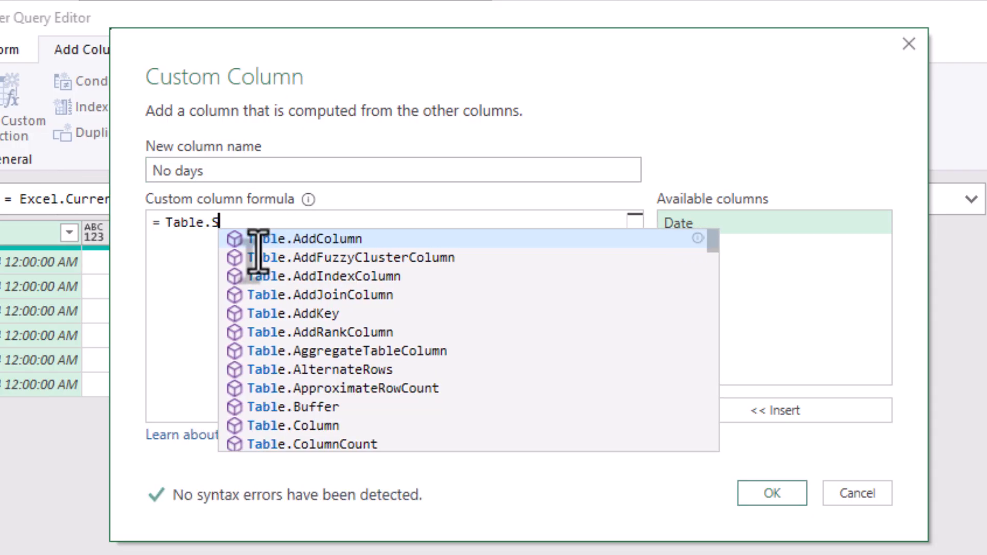
{"action": "type", "text": "electRo"}
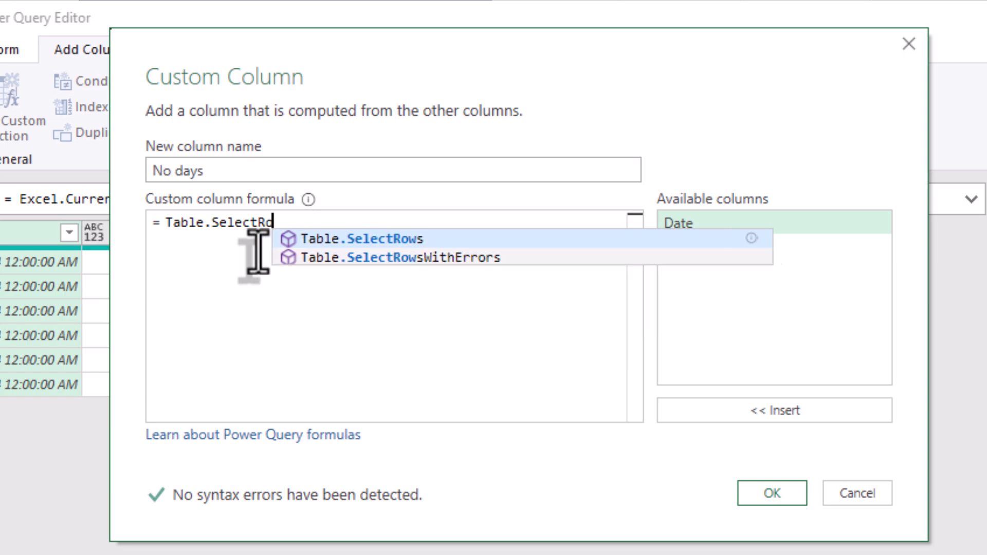
{"action": "type", "text": "ws(Source,"}
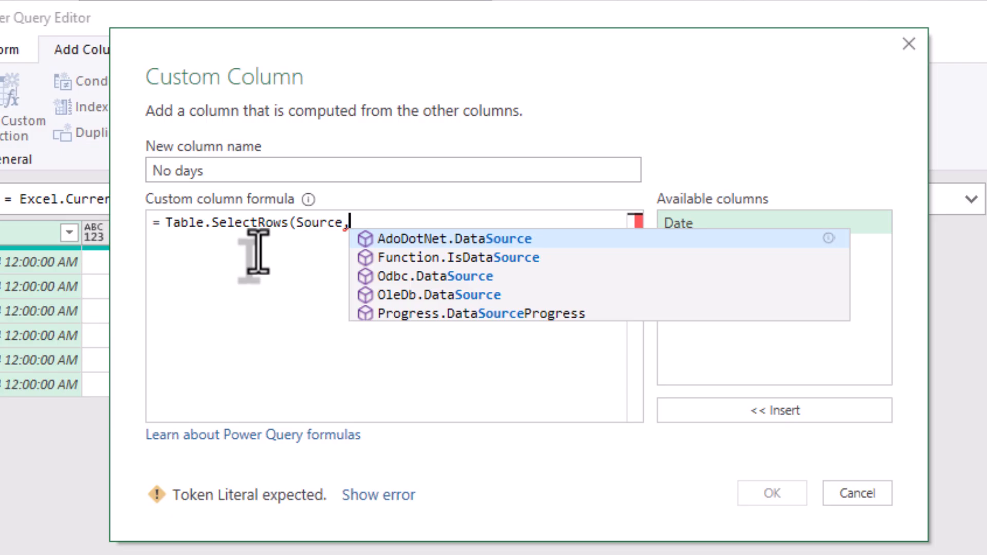
{"action": "type", "text": "(x)=>"}
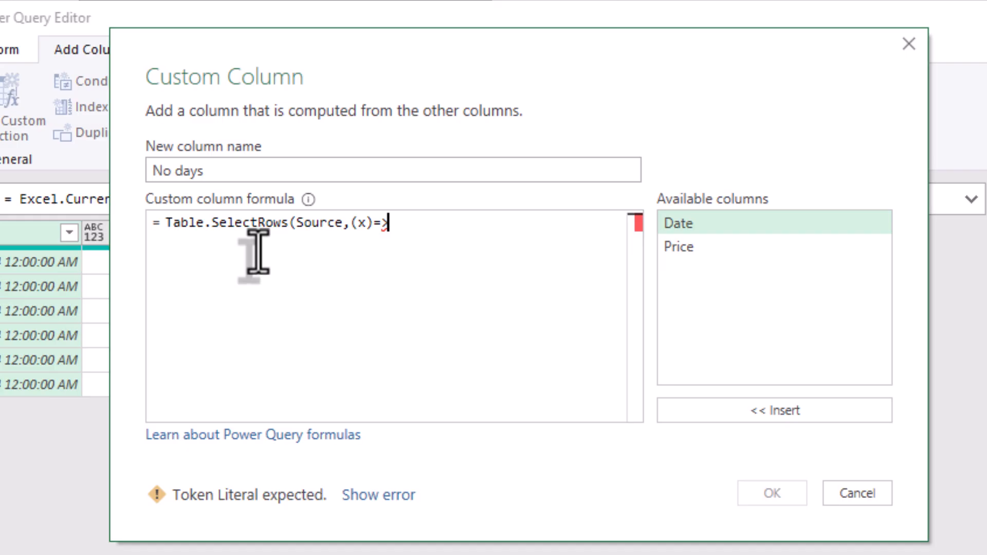
{"action": "type", "text": " x[D"}
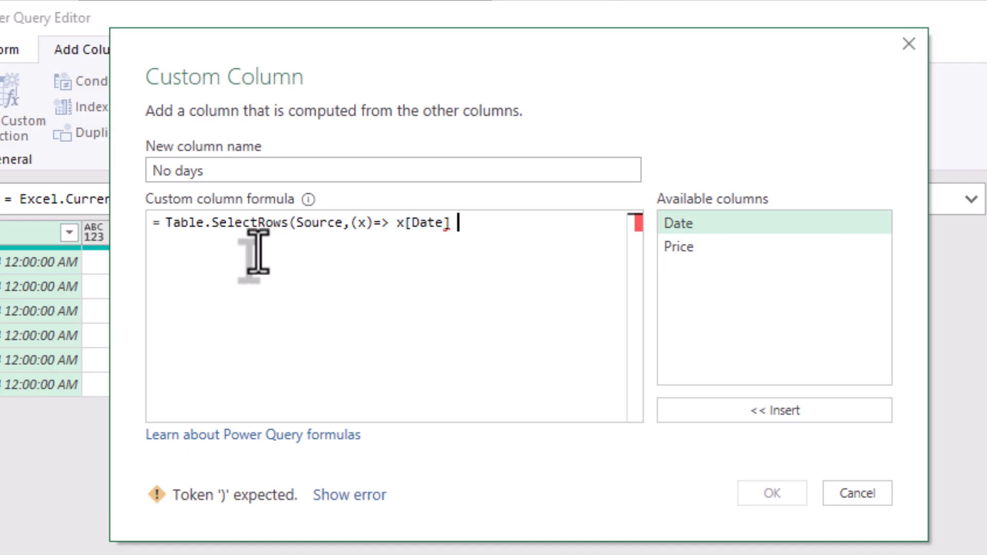
{"action": "type", "text": "ate] <= [Date])"}
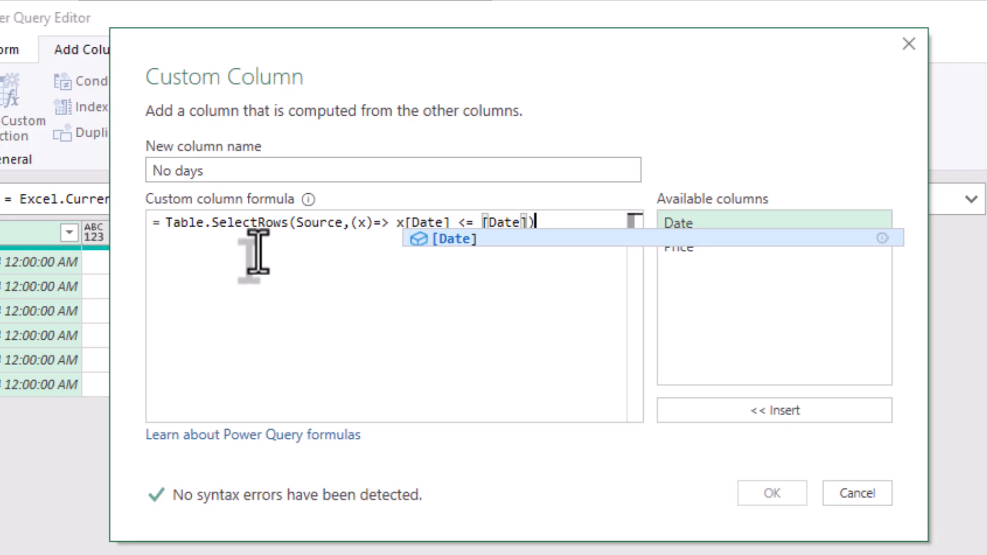
{"action": "type", "text": "[Price]"}
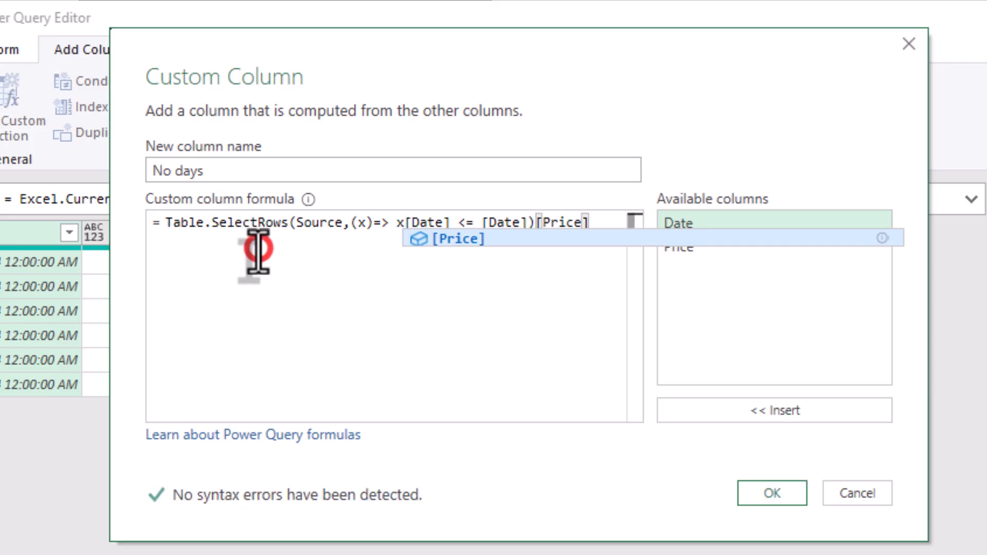
{"action": "left_click", "coordinate": [269, 313]}
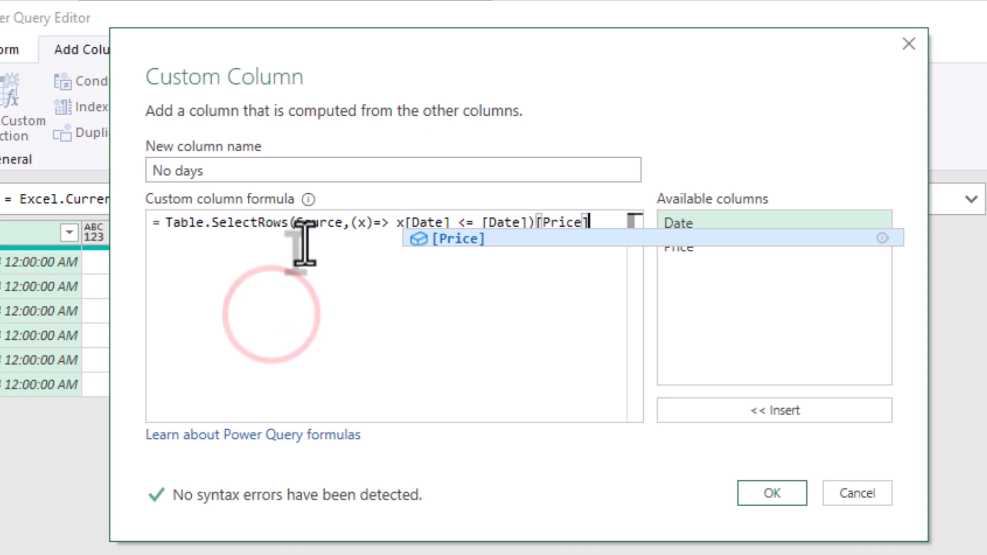
{"action": "left_click", "coordinate": [314, 227]}
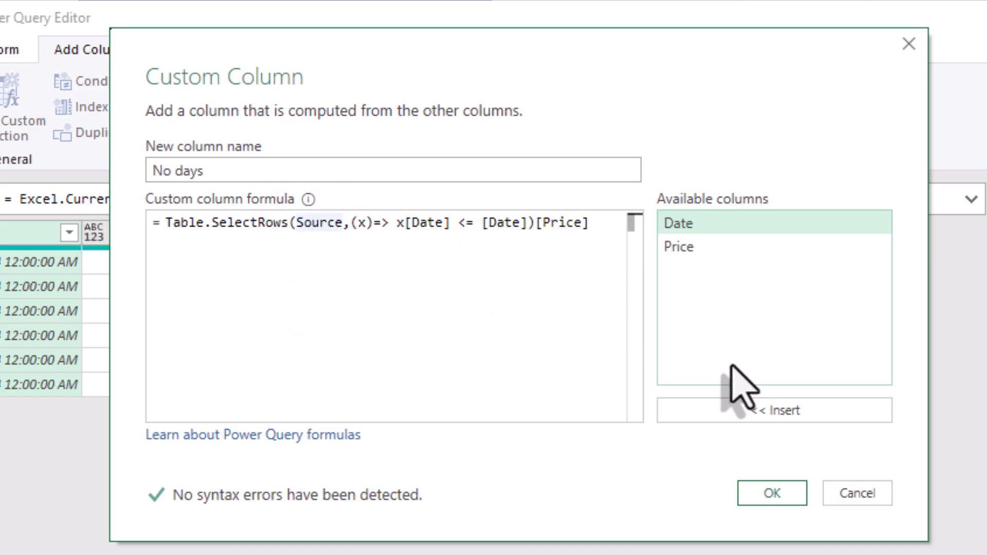
{"action": "left_click", "coordinate": [774, 496]}
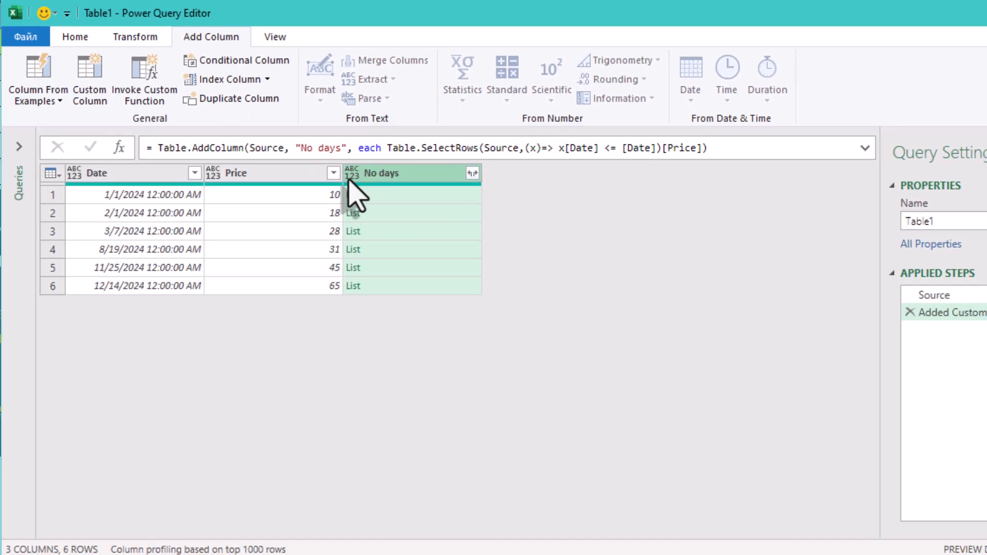
- Preview the list in each of the six rows of the No days column to check the collected prices
{"action": "left_click", "coordinate": [385, 216]}
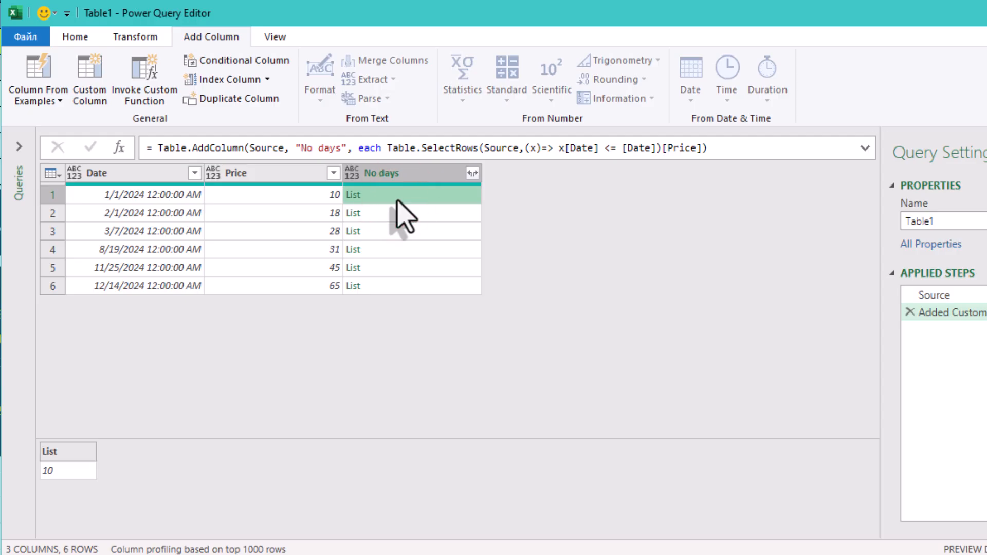
{"action": "left_click", "coordinate": [406, 215]}
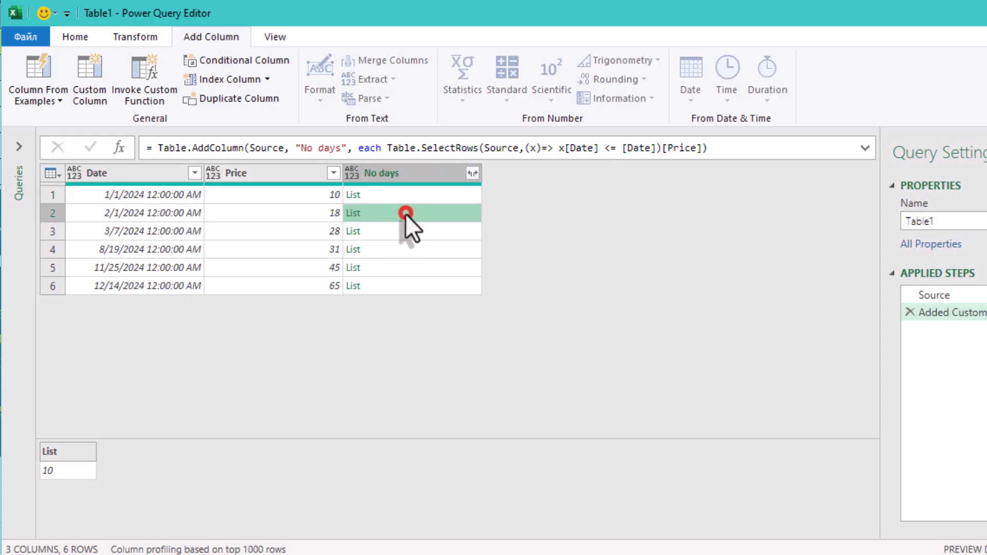
{"action": "left_click", "coordinate": [408, 235]}
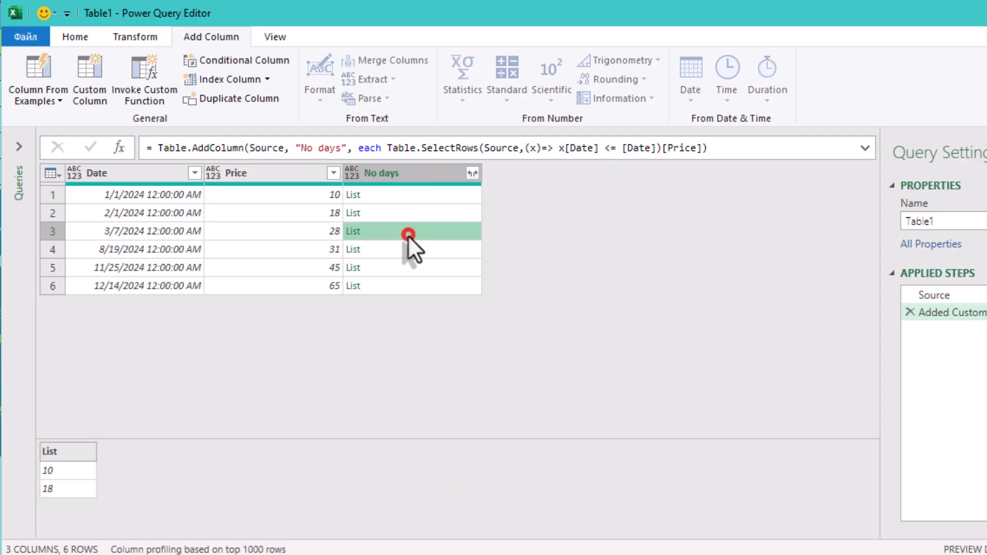
{"action": "left_click", "coordinate": [411, 253]}
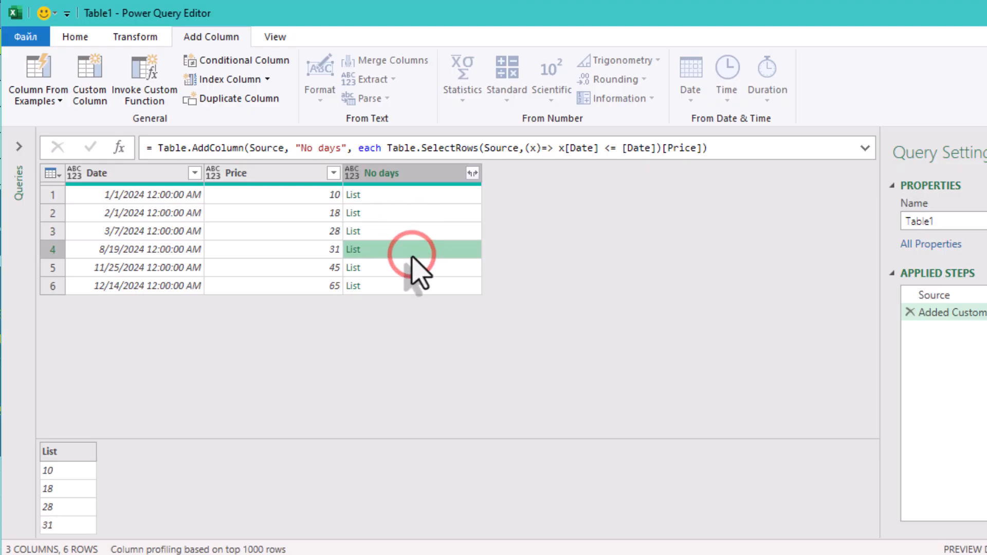
{"action": "left_click", "coordinate": [410, 270]}
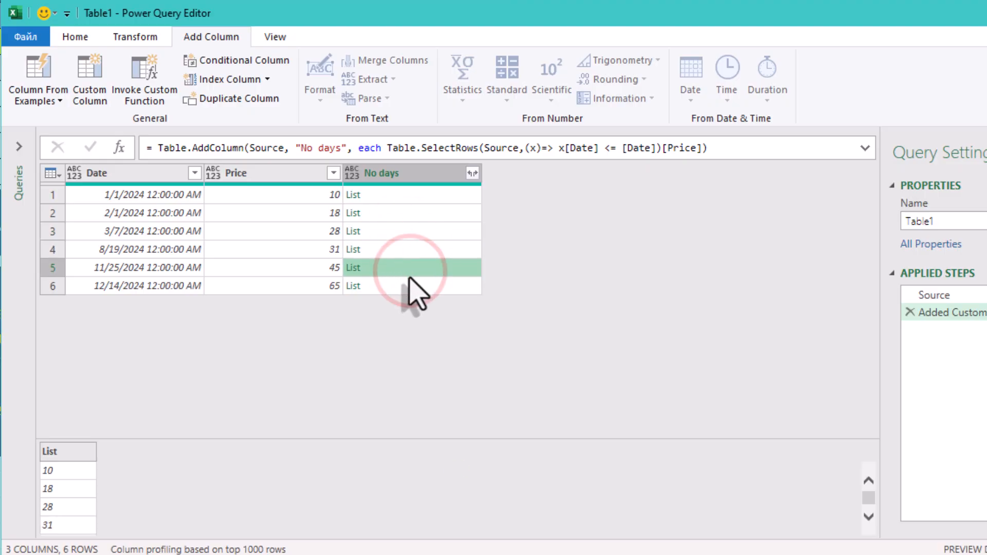
{"action": "left_click", "coordinate": [409, 287]}
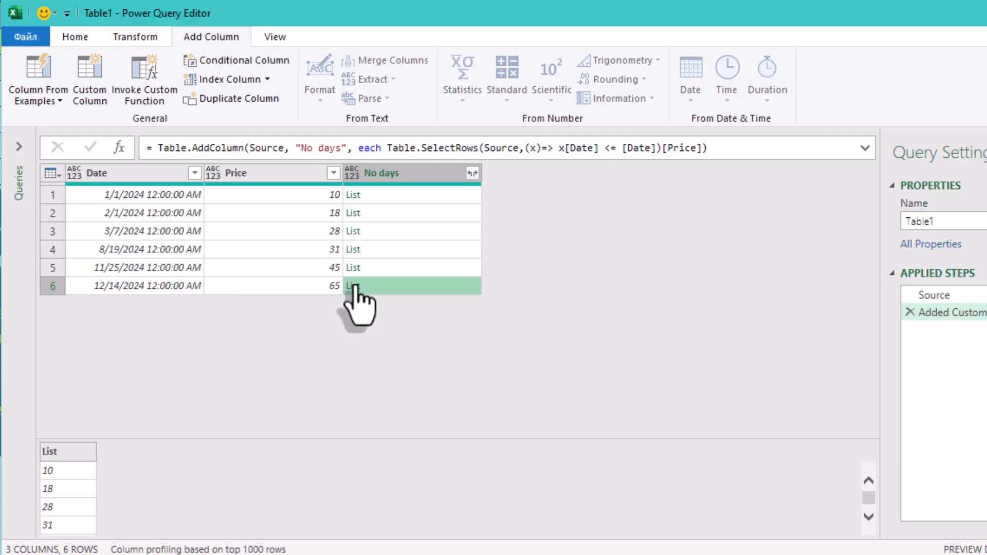
{"action": "scroll", "coordinate": [97, 493], "scroll_direction": "down", "scroll_amount": 2}
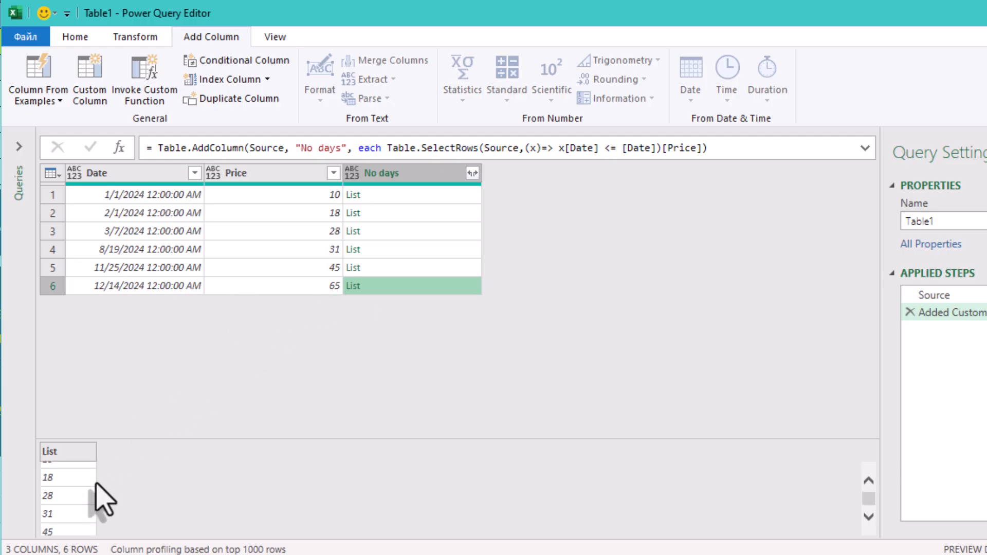
{"action": "scroll", "coordinate": [100, 493], "scroll_direction": "up", "scroll_amount": 2}
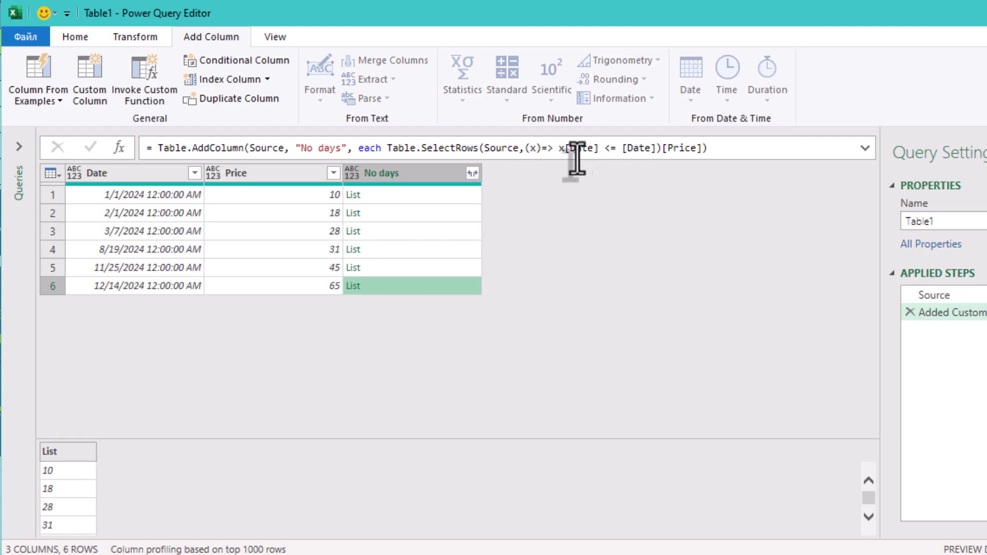
- Wrap the No days column's Table.SelectRows expression in List.LastN with a count of 2 and apply the formula
{"action": "left_click", "coordinate": [377, 148]}
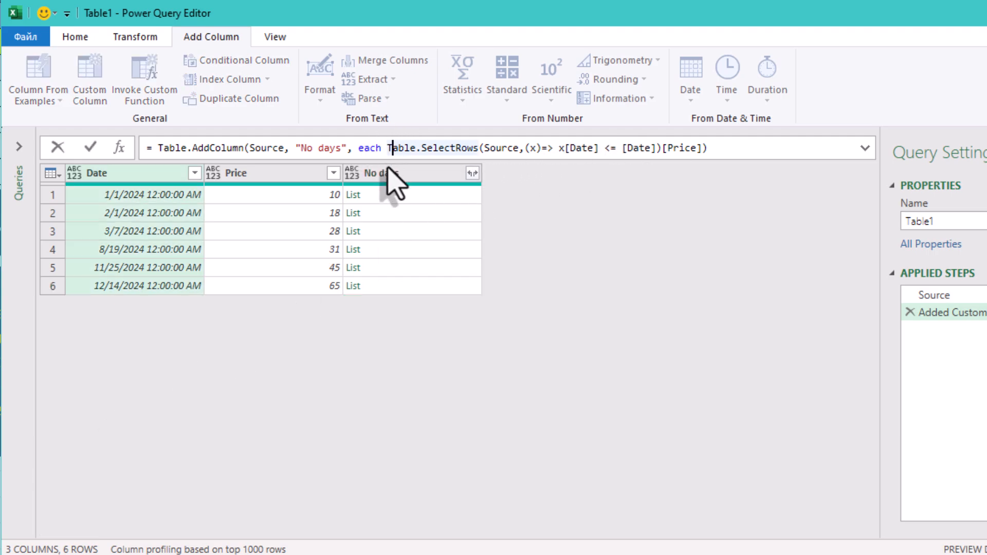
{"action": "left_click", "coordinate": [387, 148]}
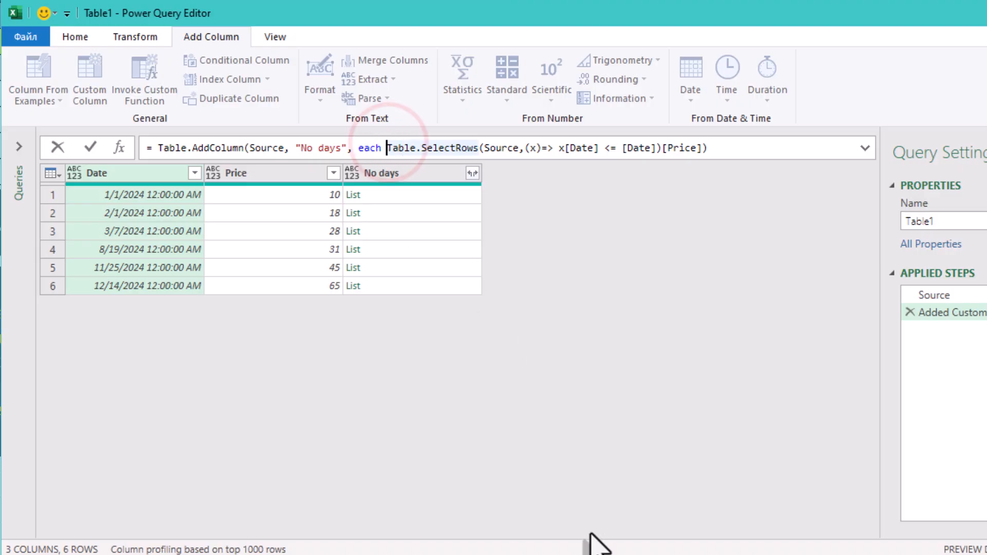
{"action": "type", "text": "List."}
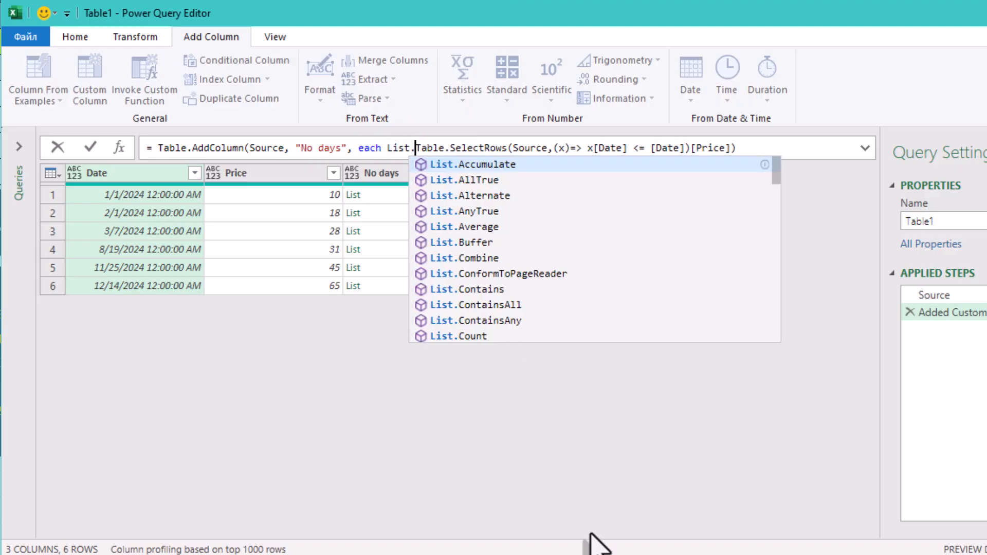
{"action": "type", "text": "LastN"}
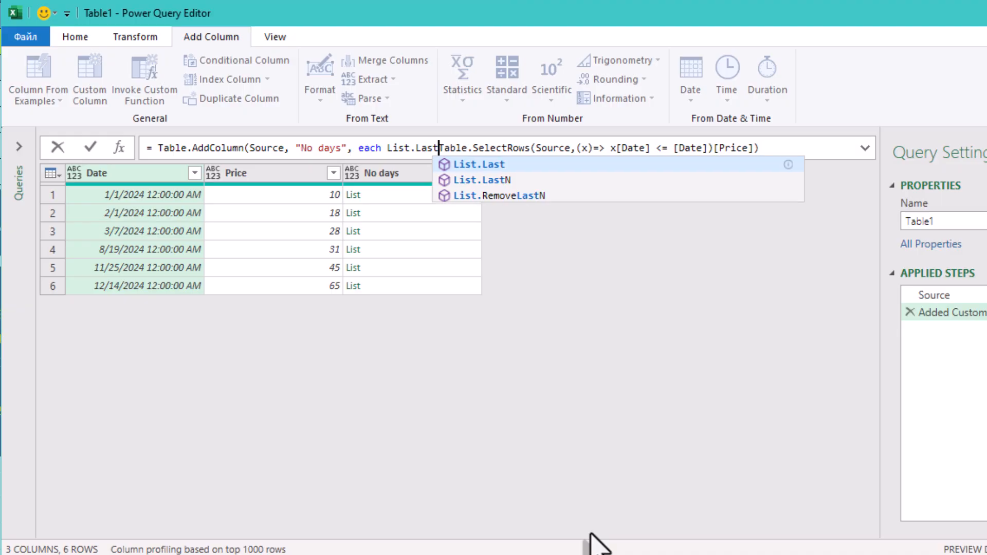
{"action": "type", "text": "("}
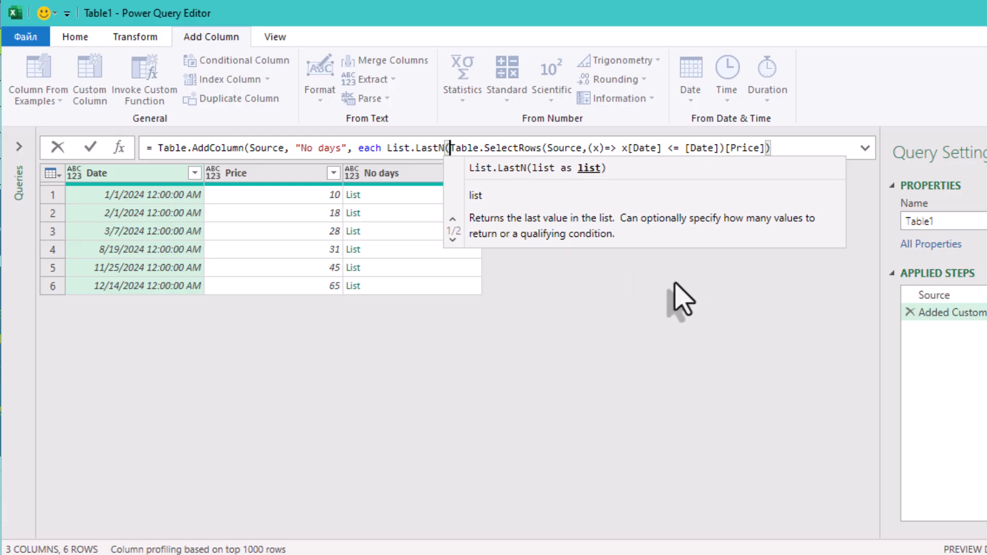
{"action": "key", "text": "End"}
{"action": "type", "text": ","}
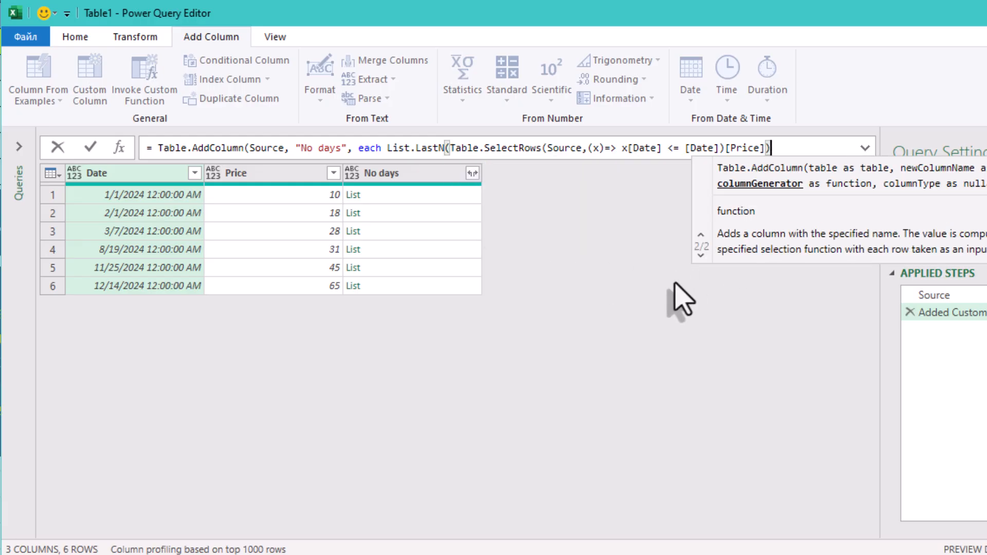
{"action": "key", "text": "BackSpace"}
{"action": "key", "text": "BackSpace"}
{"action": "type", "text": "2"}
{"action": "type", "text": ","}
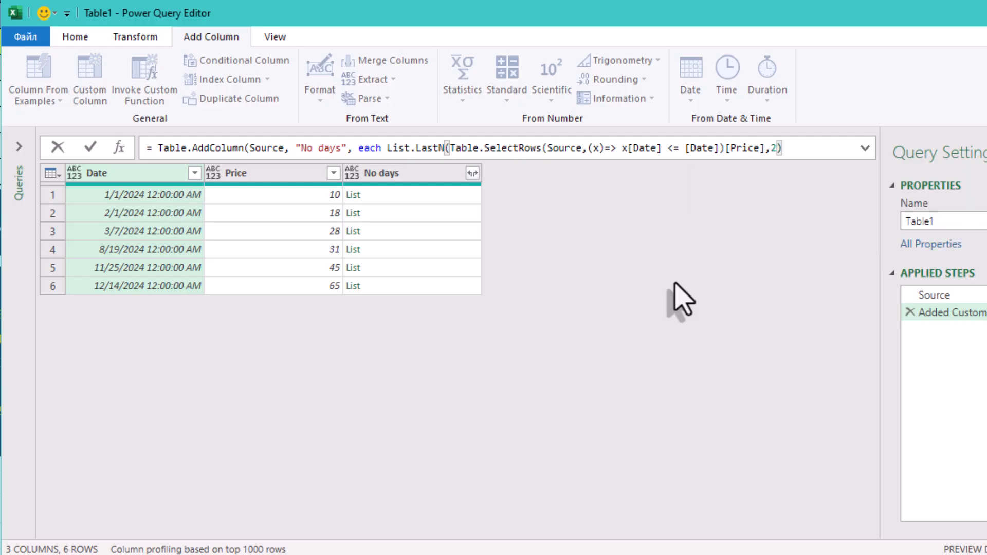
{"action": "key", "text": "Return"}
{"action": "left_click", "coordinate": [671, 280]}
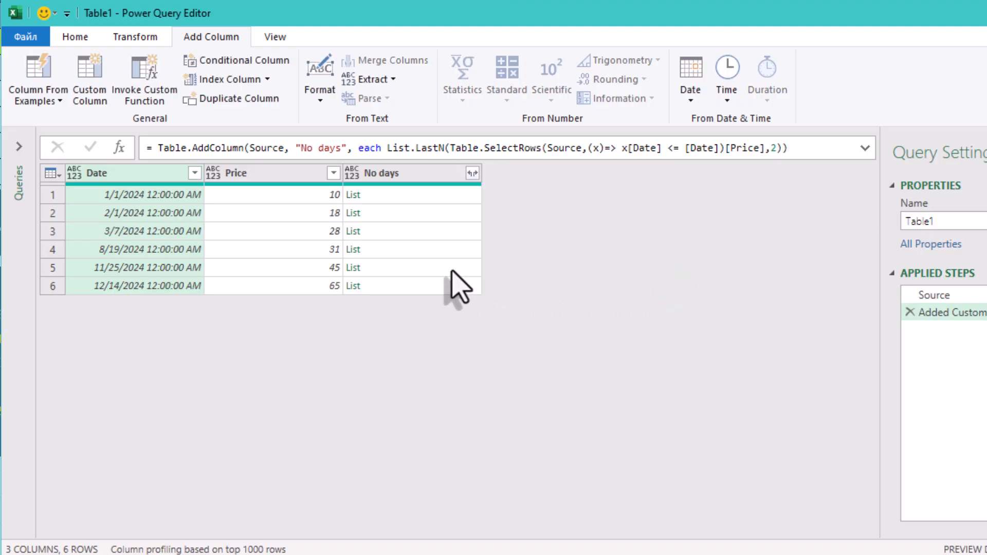
- Preview the list in each row of the No days column to check which last prices are kept
{"action": "left_click", "coordinate": [411, 195]}
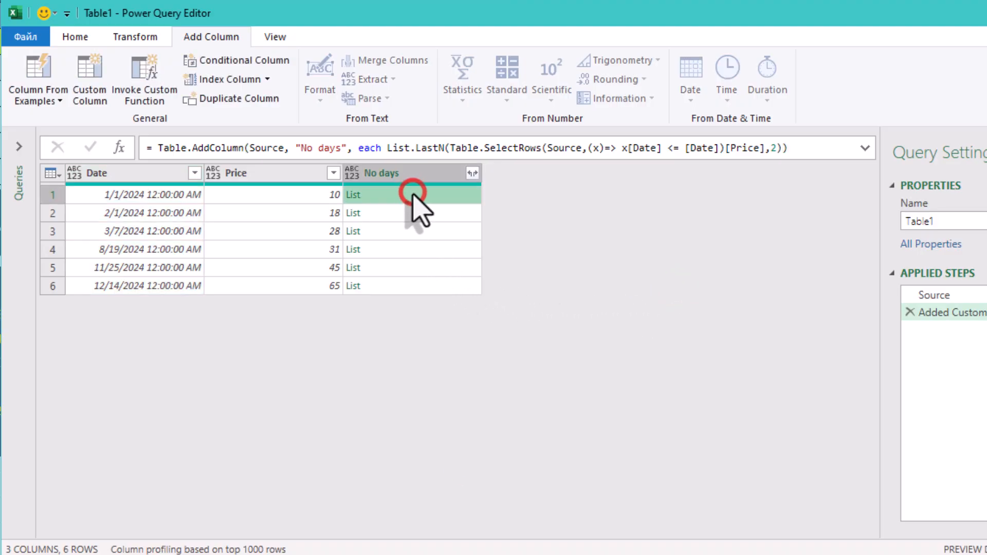
{"action": "left_click", "coordinate": [408, 215]}
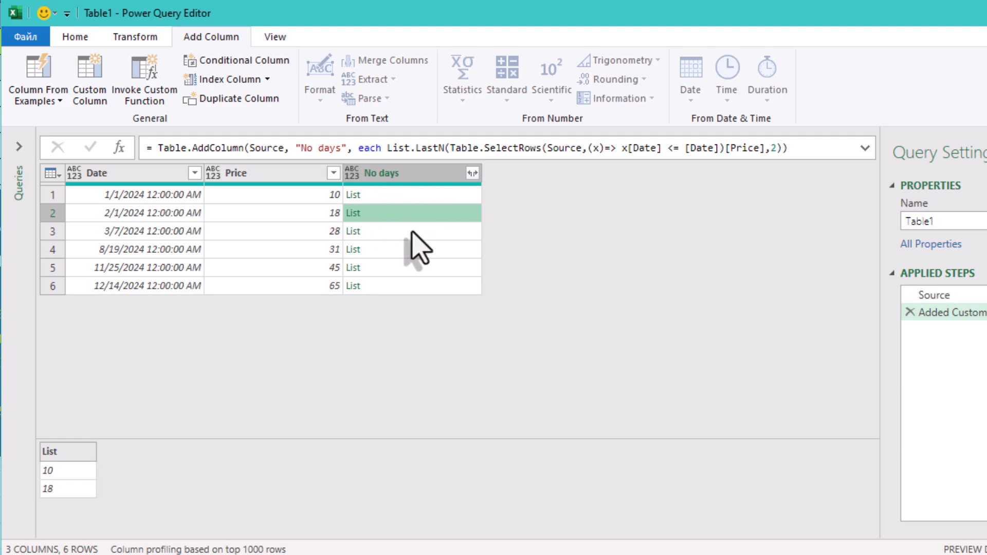
{"action": "left_click", "coordinate": [411, 231]}
{"action": "left_click", "coordinate": [417, 249]}
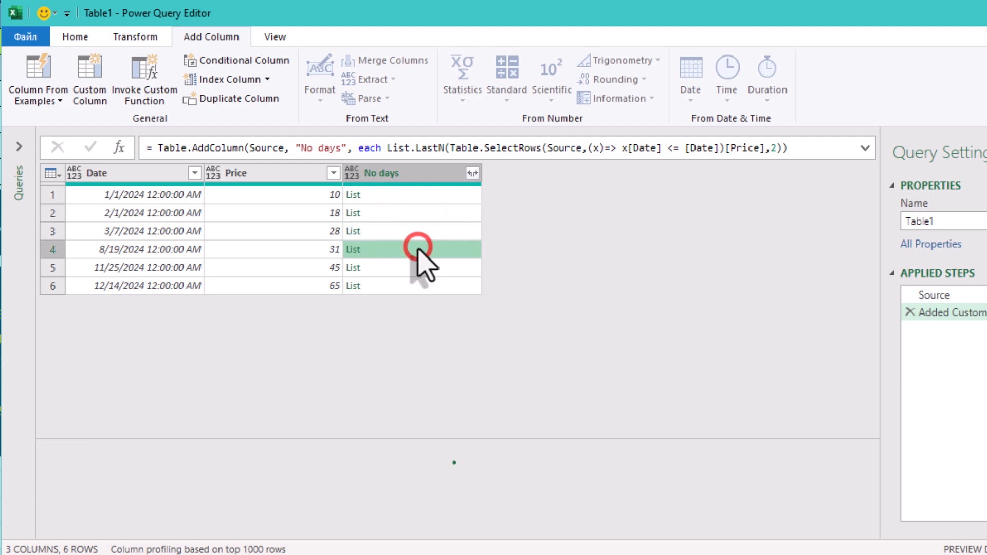
{"action": "left_click", "coordinate": [425, 266]}
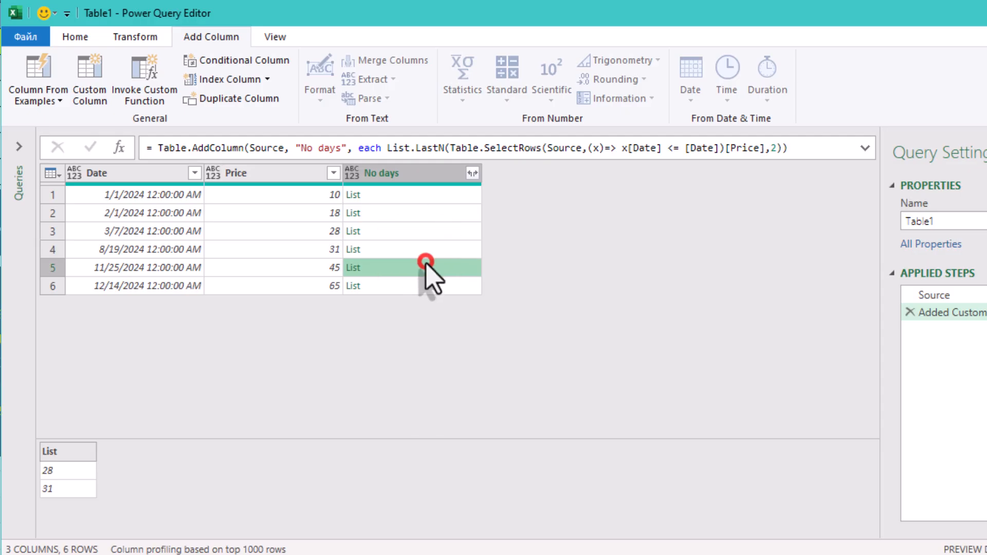
{"action": "left_click", "coordinate": [440, 286]}
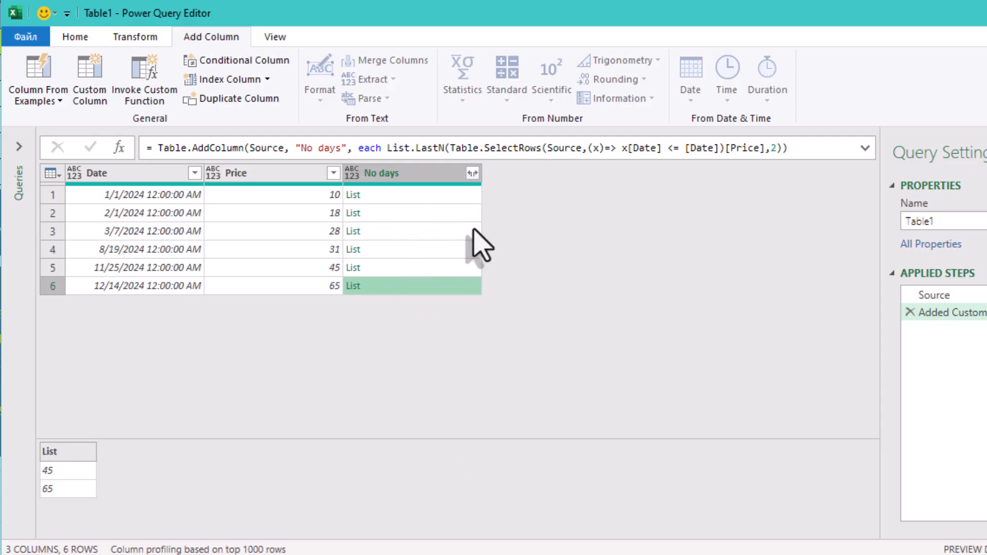
- Expand the lists in the No days column to new rows
{"action": "left_click", "coordinate": [474, 175]}
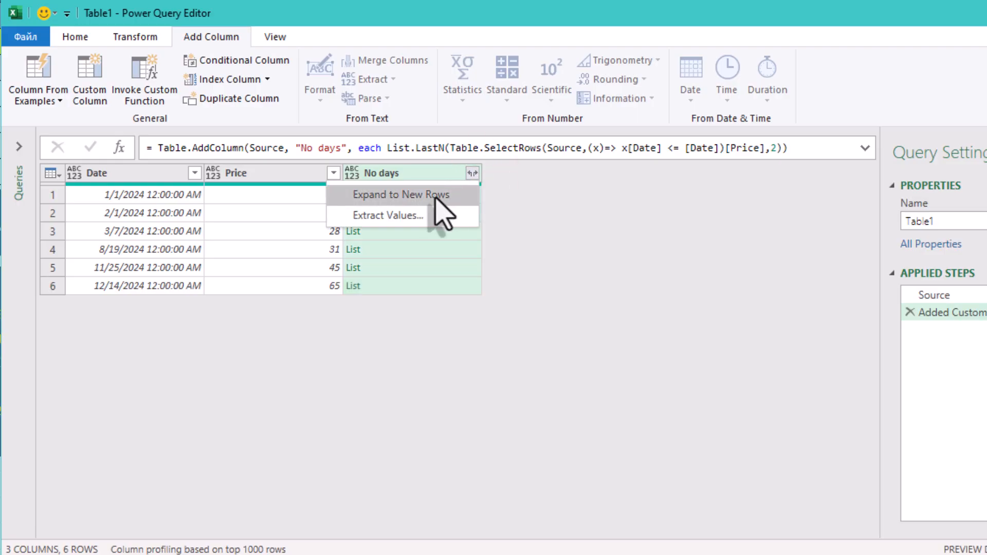
{"action": "left_click", "coordinate": [436, 195]}
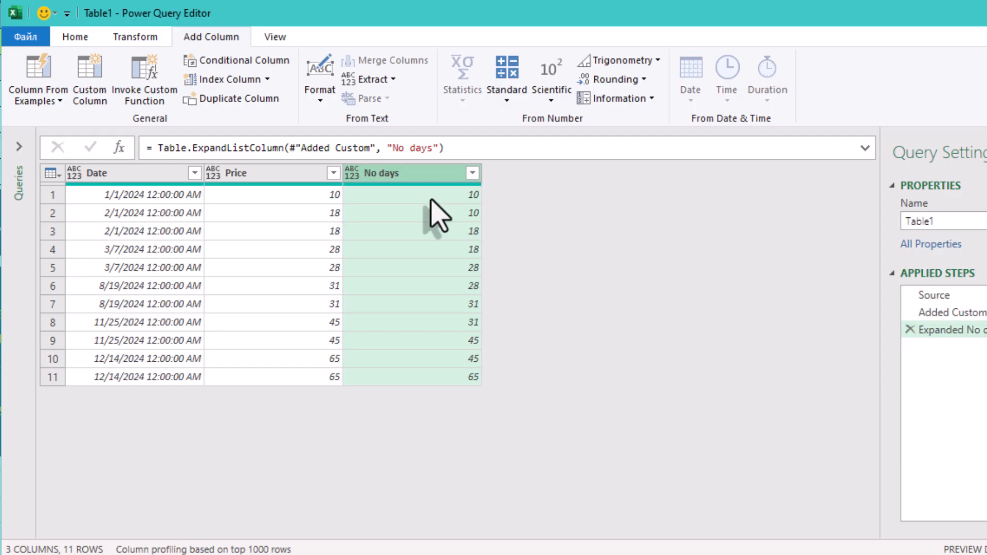
{"action": "left_click", "coordinate": [430, 195]}
- Remove the original Price column from the expanded table
{"action": "left_click", "coordinate": [271, 164]}
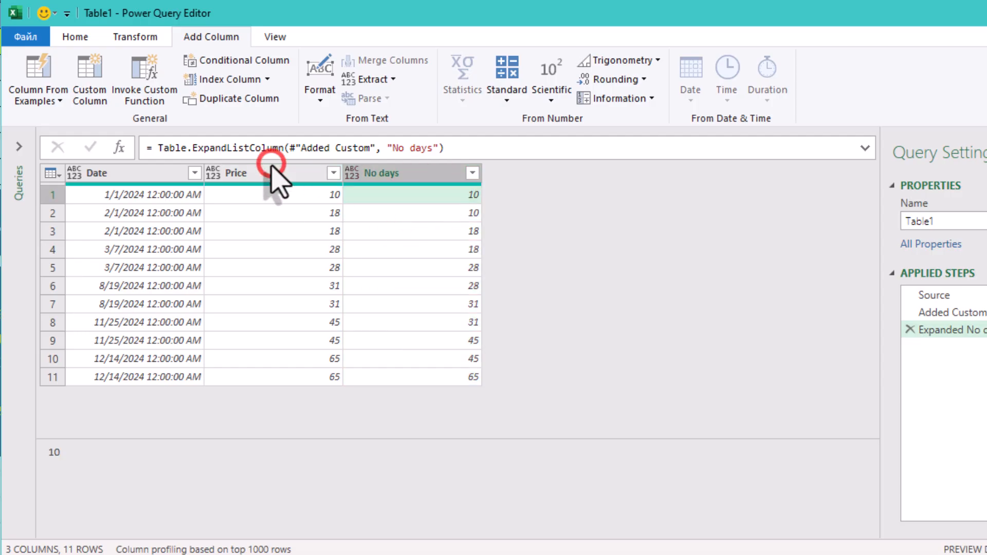
{"action": "left_click", "coordinate": [267, 167]}
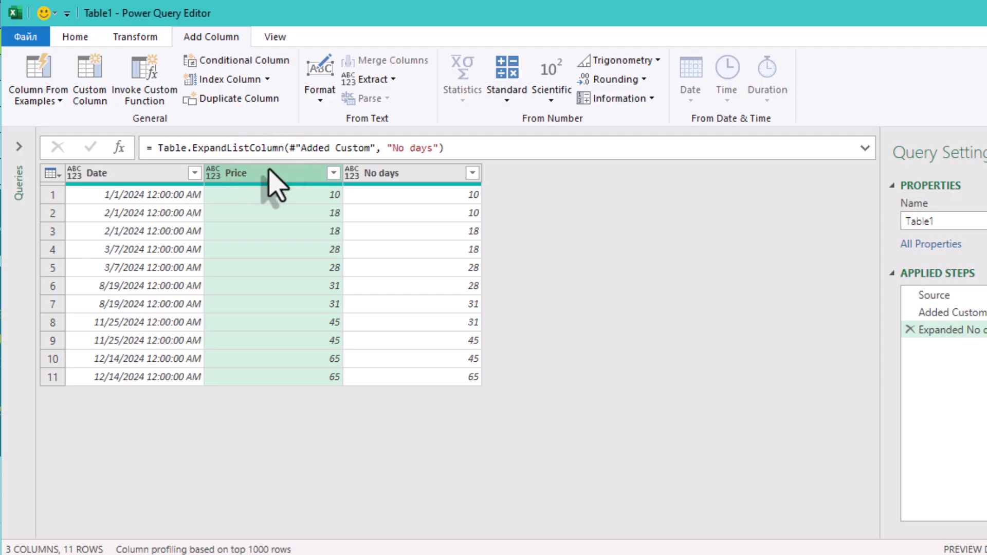
{"action": "key", "text": "Delete"}
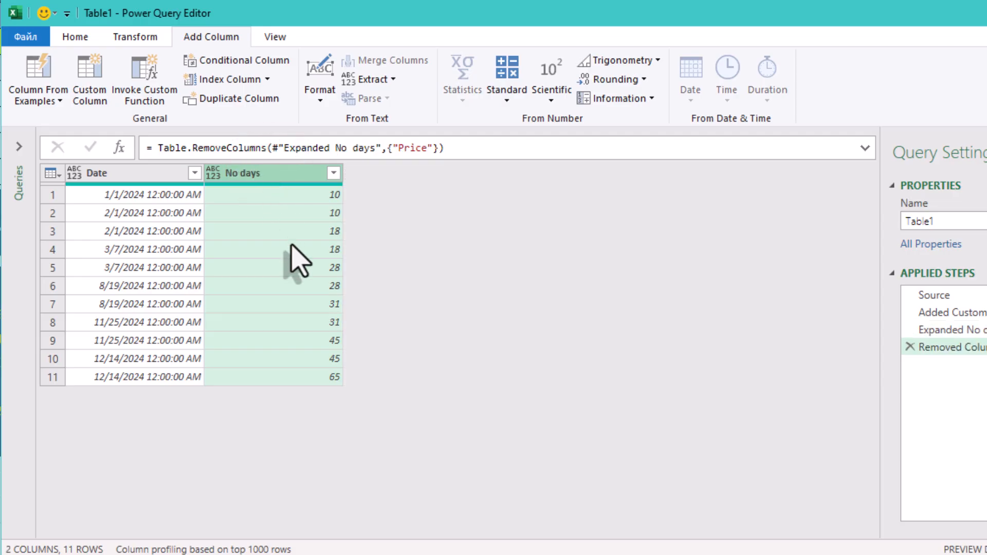
- Go through the No days values row by row against their dates to check the step chart data
{"action": "left_click", "coordinate": [291, 243]}
{"action": "left_click", "coordinate": [178, 178]}
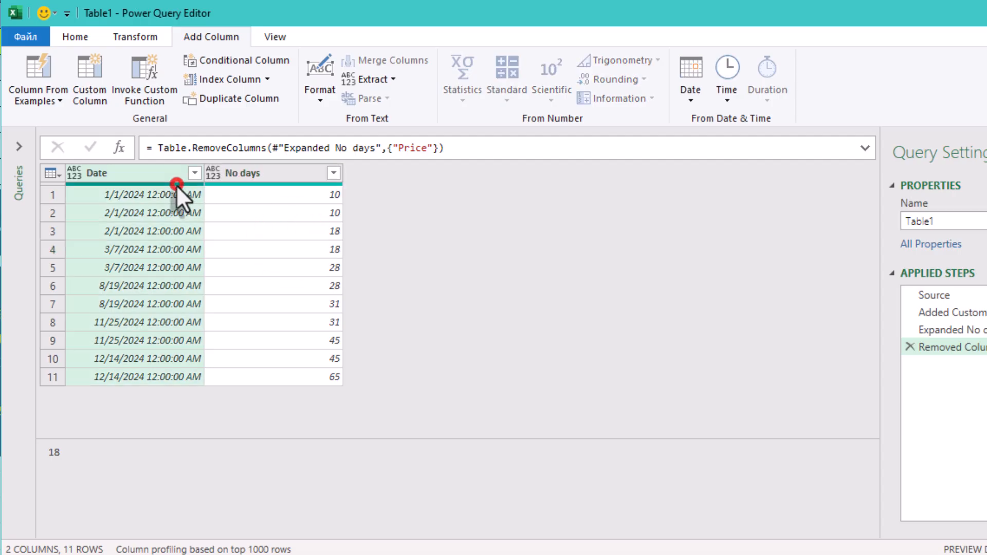
{"action": "left_click", "coordinate": [245, 201]}
{"action": "left_click", "coordinate": [257, 227]}
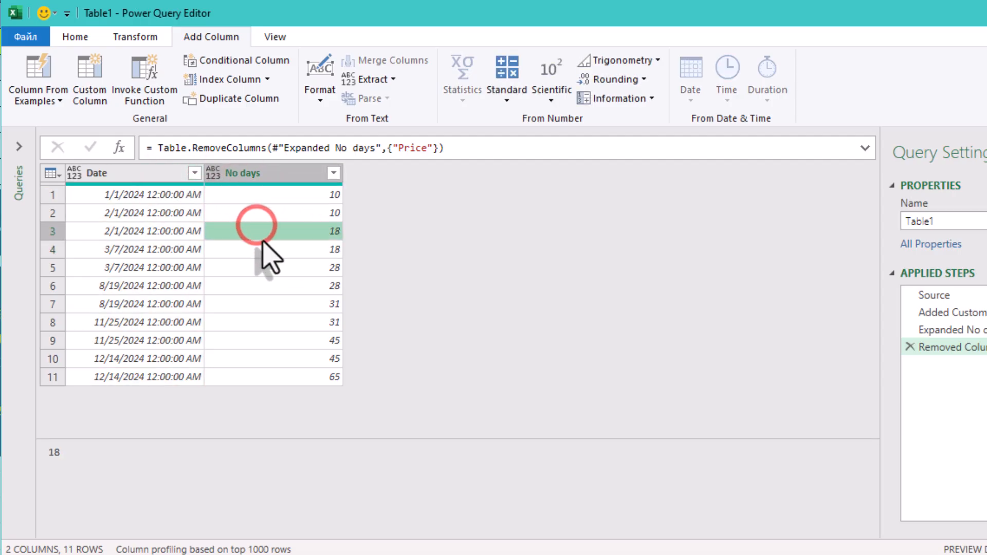
{"action": "left_click", "coordinate": [266, 260]}
{"action": "left_click", "coordinate": [275, 358]}
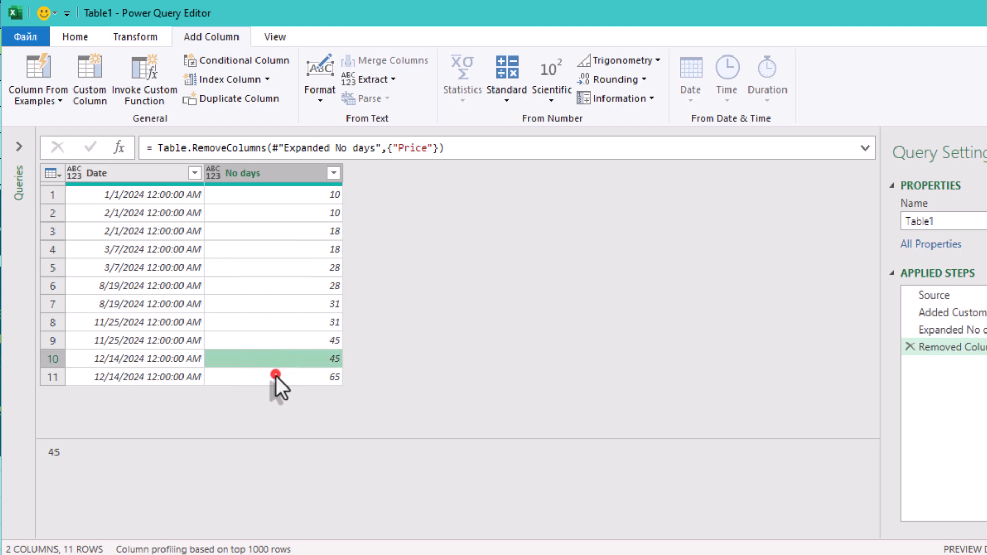
{"action": "left_click", "coordinate": [276, 376]}
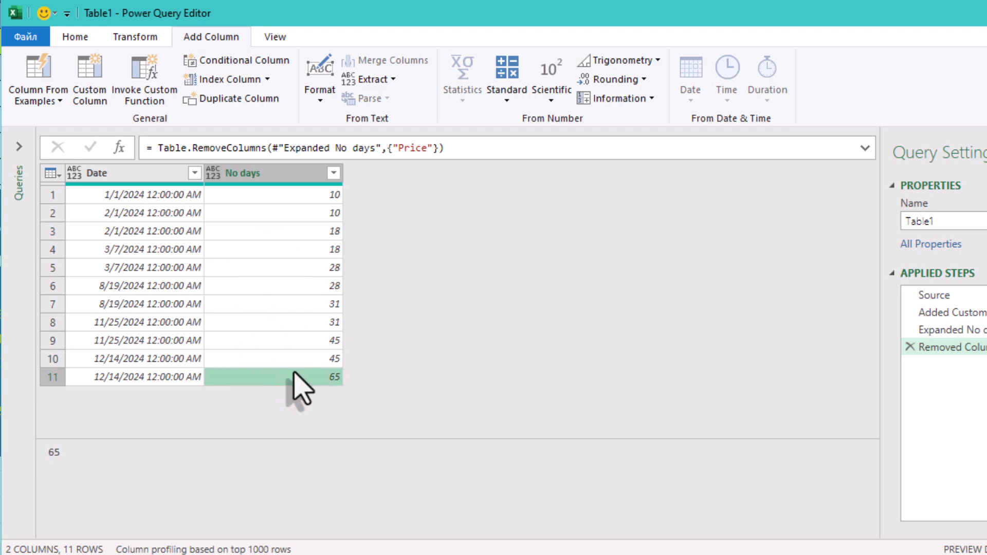
{"action": "key", "text": "Up"}
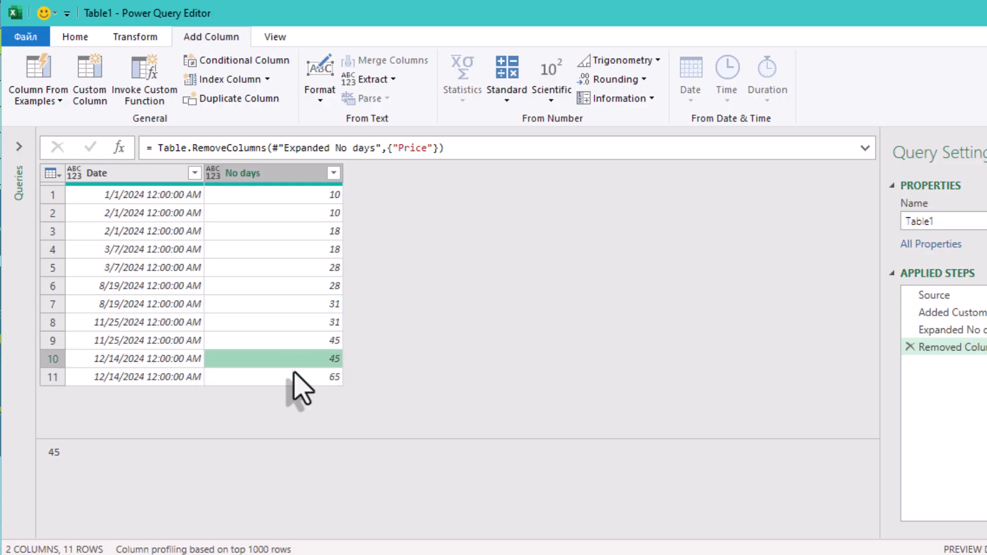
{"action": "key", "text": "Up"}
{"action": "key", "text": "Up"}
{"action": "key", "text": "Up"}
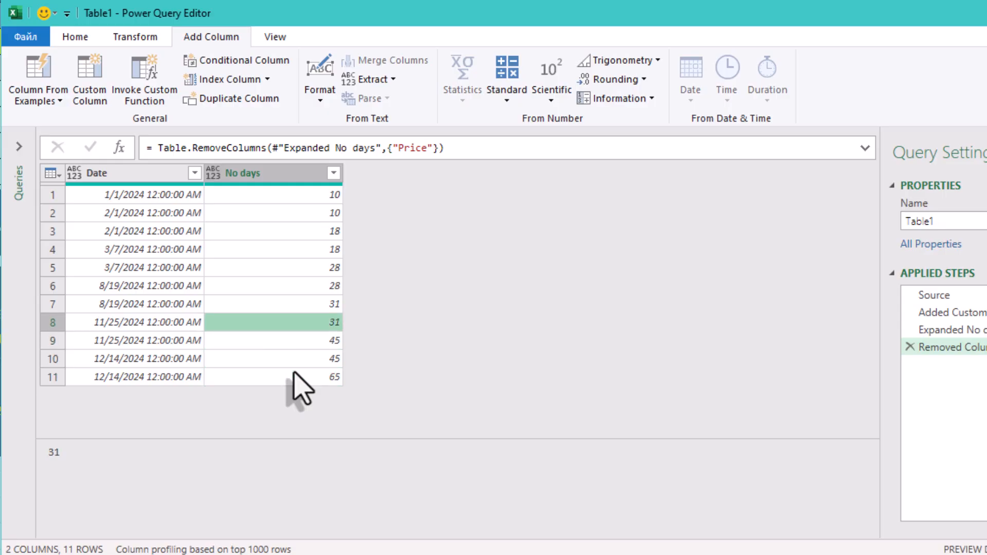
{"action": "key", "text": "Up"}
{"action": "key", "text": "Up"}
{"action": "key", "text": "Up"}
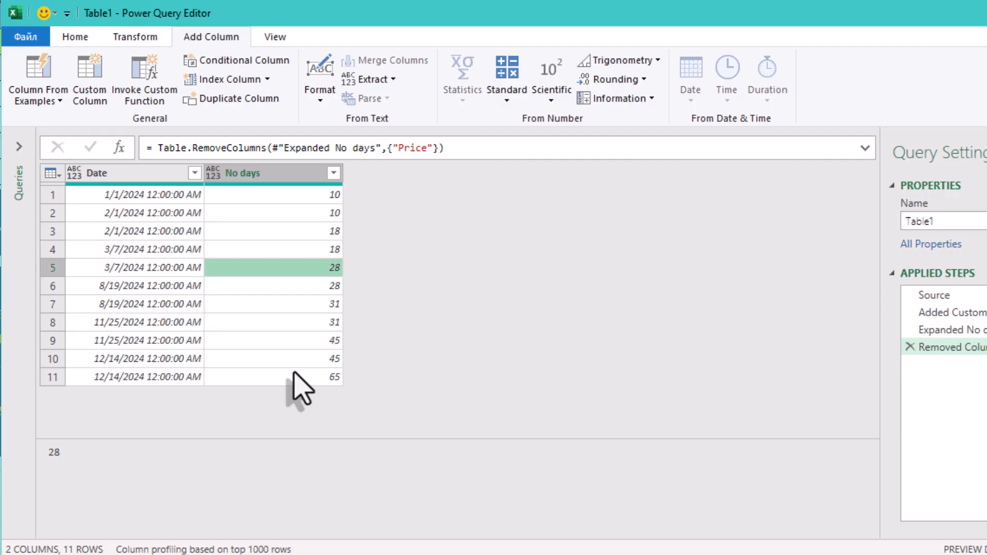
{"action": "key", "text": "Up"}
{"action": "key", "text": "Up"}
{"action": "key", "text": "Up"}
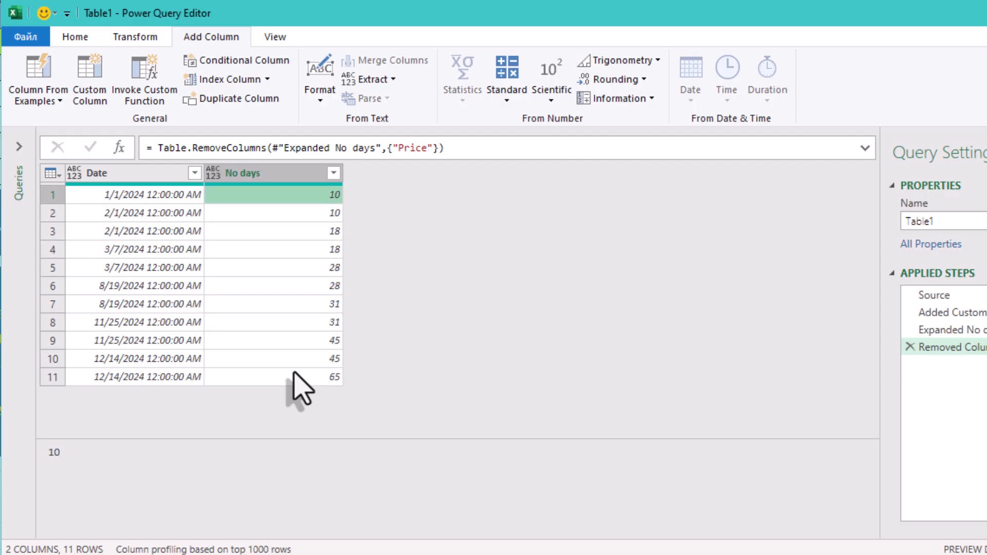
{"action": "key", "text": "Down"}
{"action": "key", "text": "Down"}
{"action": "key", "text": "Down"}
{"action": "key", "text": "Down"}
{"action": "key", "text": "Down"}
{"action": "key", "text": "Down"}
{"action": "key", "text": "Down"}
{"action": "key", "text": "Down"}
{"action": "key", "text": "Down"}
{"action": "key", "text": "Down"}
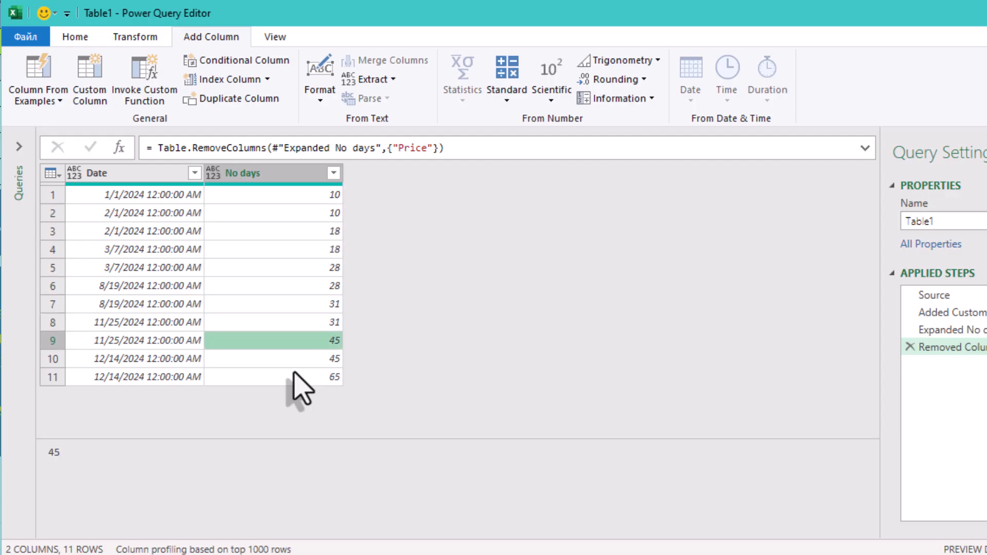